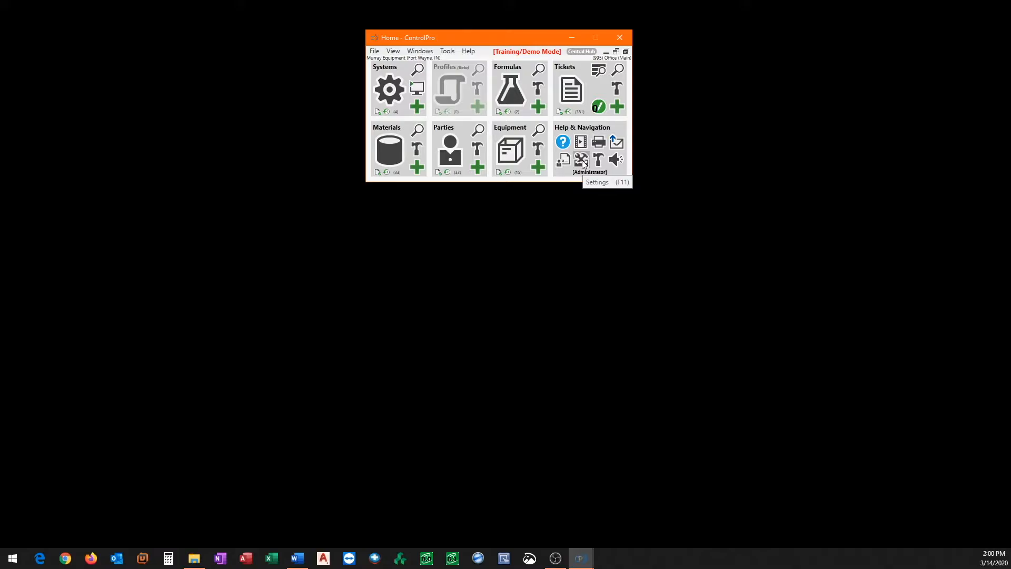
- Open the settings for the Third Party originator with prefix 101
left_click(582, 160)
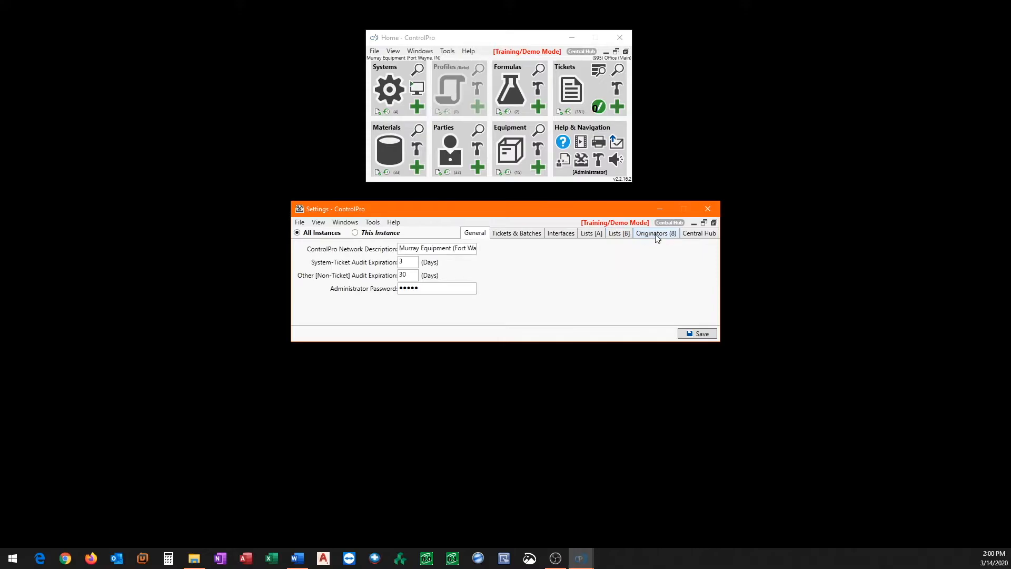
left_click(656, 237)
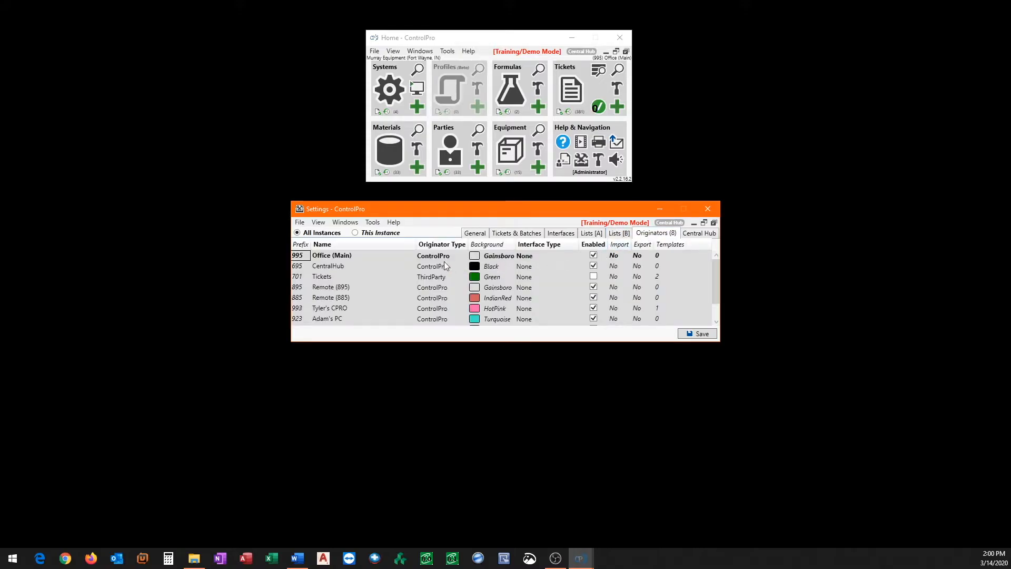
scroll(379, 274, "down", 1)
scroll(358, 282, "up", 1)
scroll(347, 290, "down", 1)
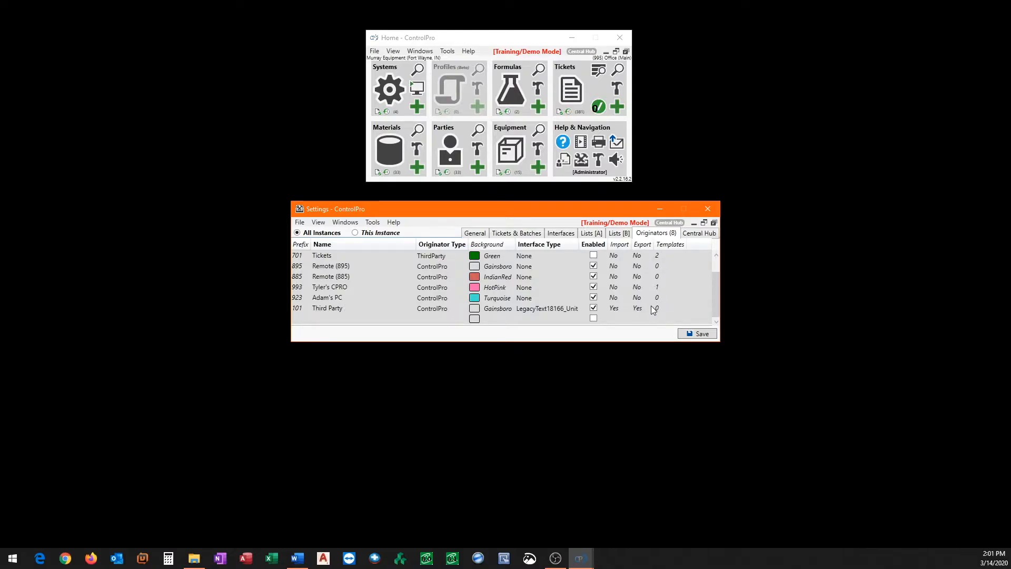
left_click(297, 310)
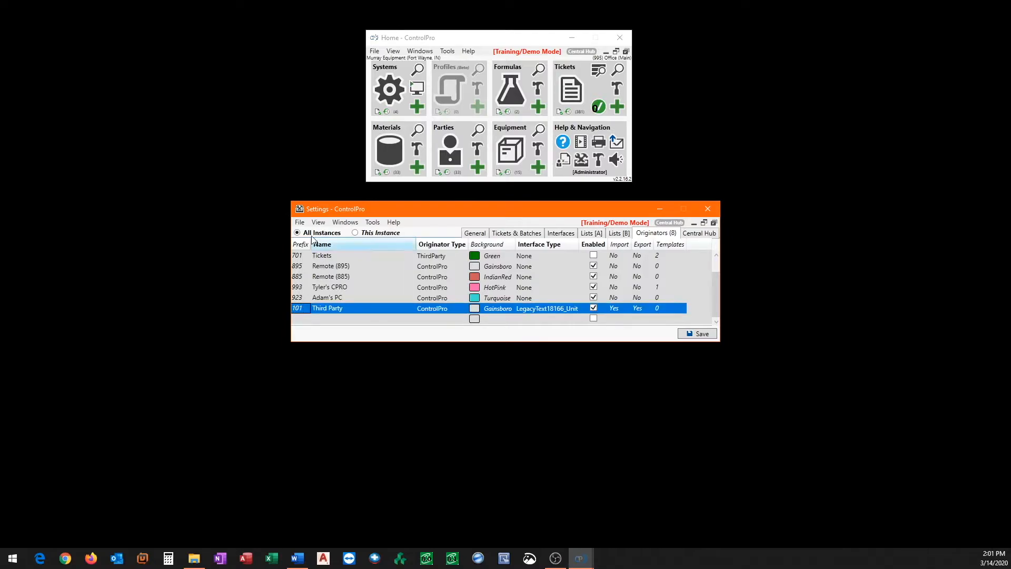
double_click(297, 308)
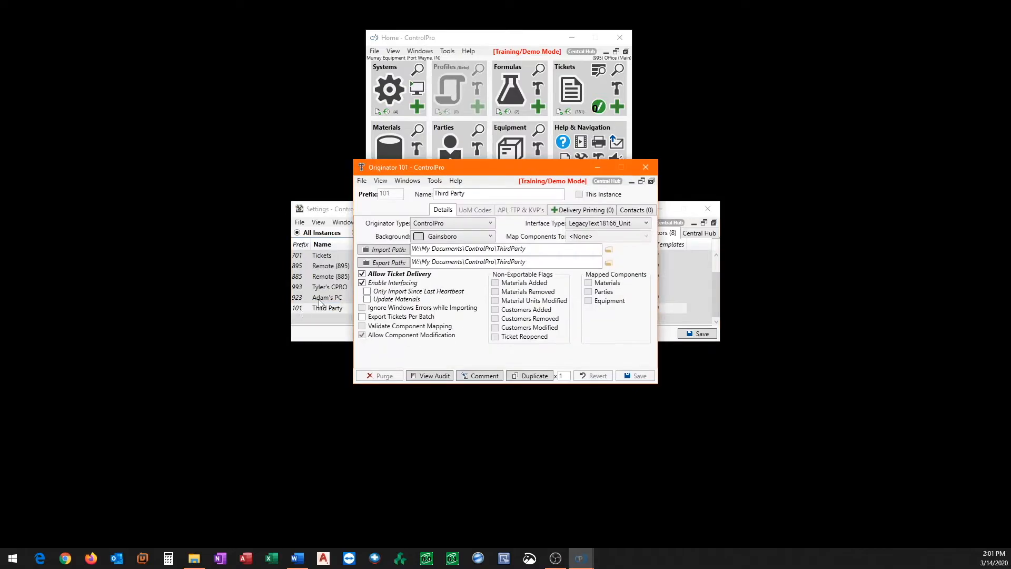
- Add a delivery printing template to the Third Party originator using BillOfLading_Default.docx
left_click(589, 212)
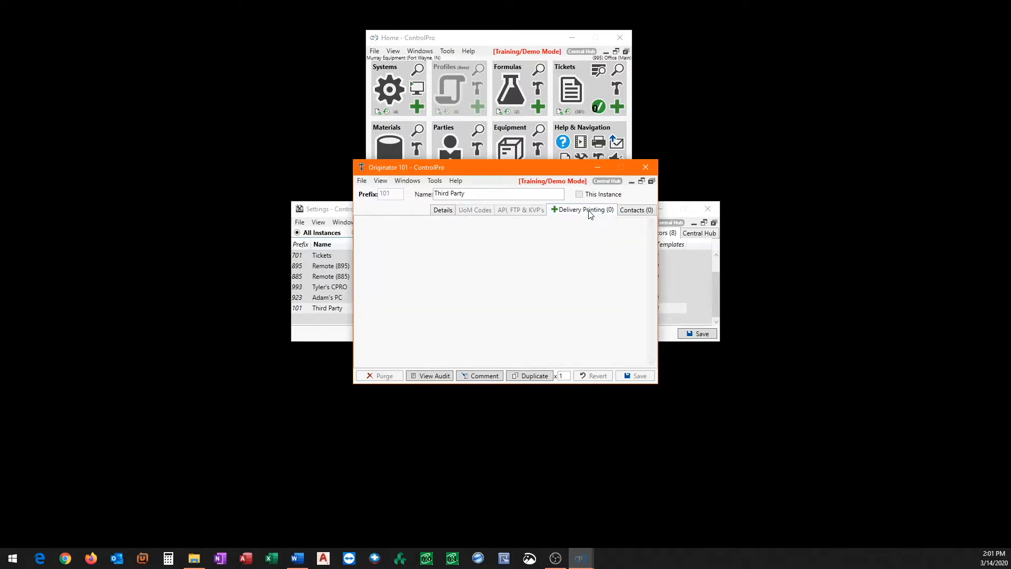
left_click(555, 210)
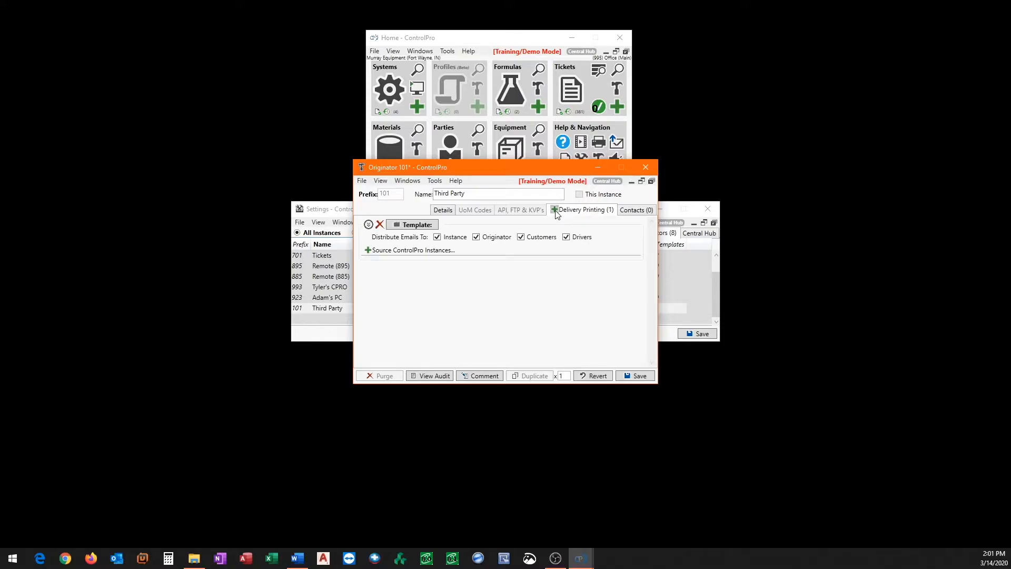
left_click(416, 225)
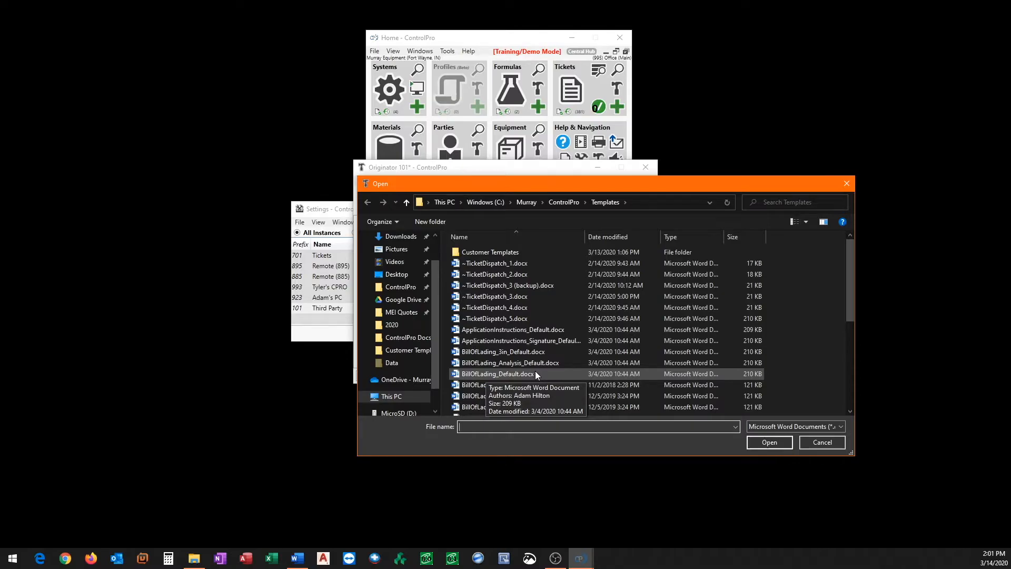
double_click(511, 374)
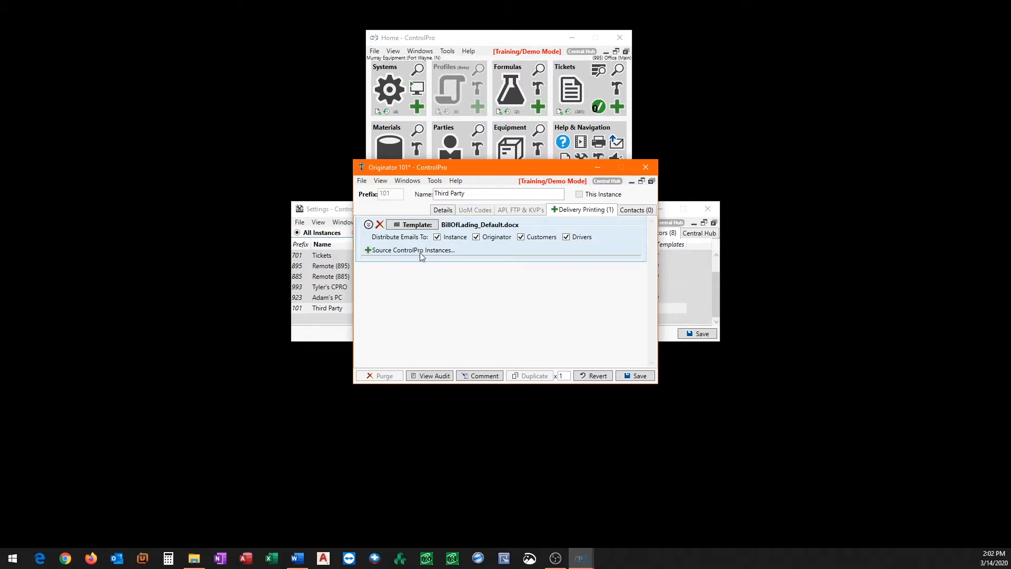
- Add a source instance for All Originators to BillOfLading_Default.docx, printing 2 copies on the HP M401 Engineering Back printer, and save
left_click(368, 251)
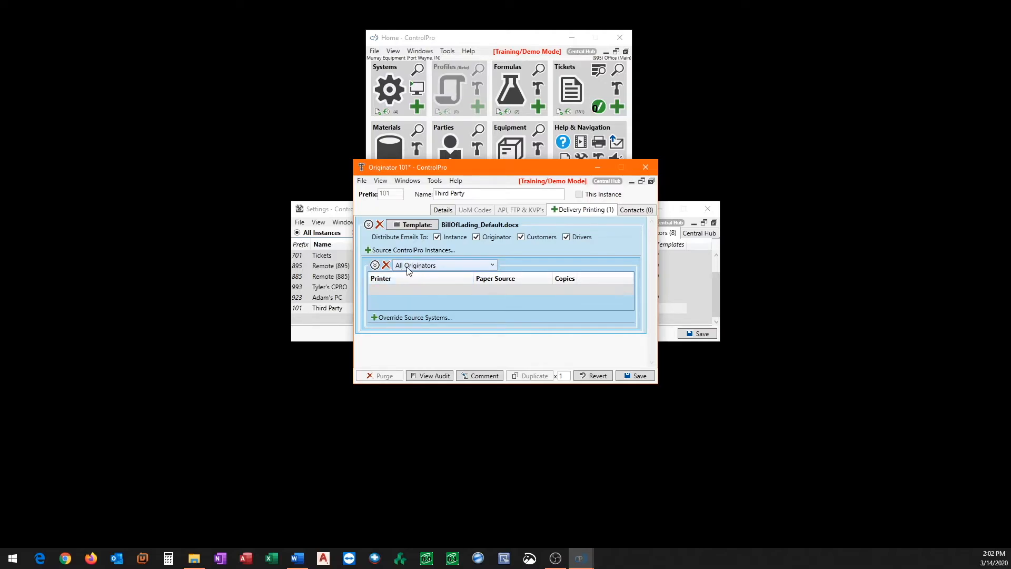
left_click(396, 288)
left_click(408, 290)
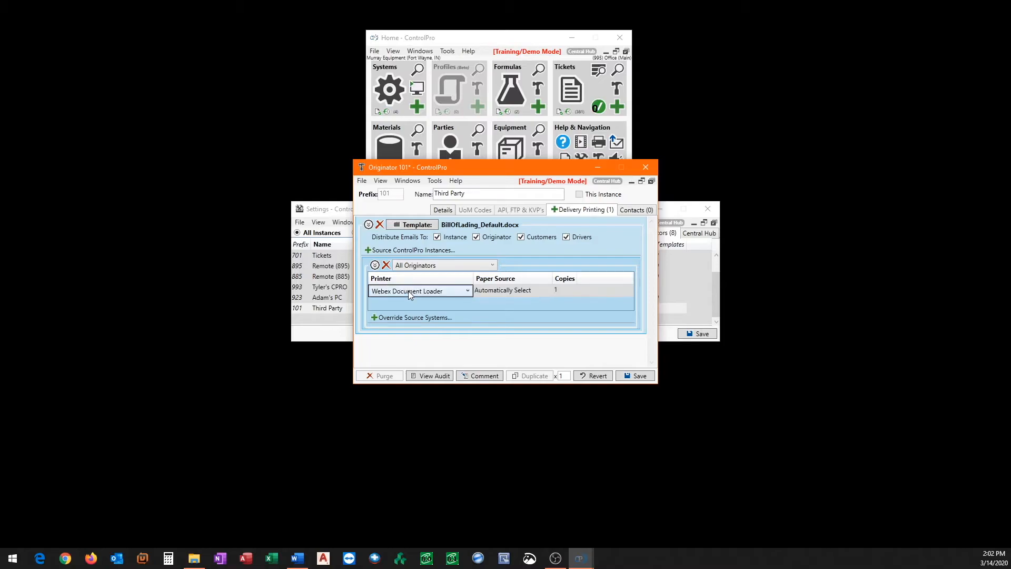
left_click(461, 290)
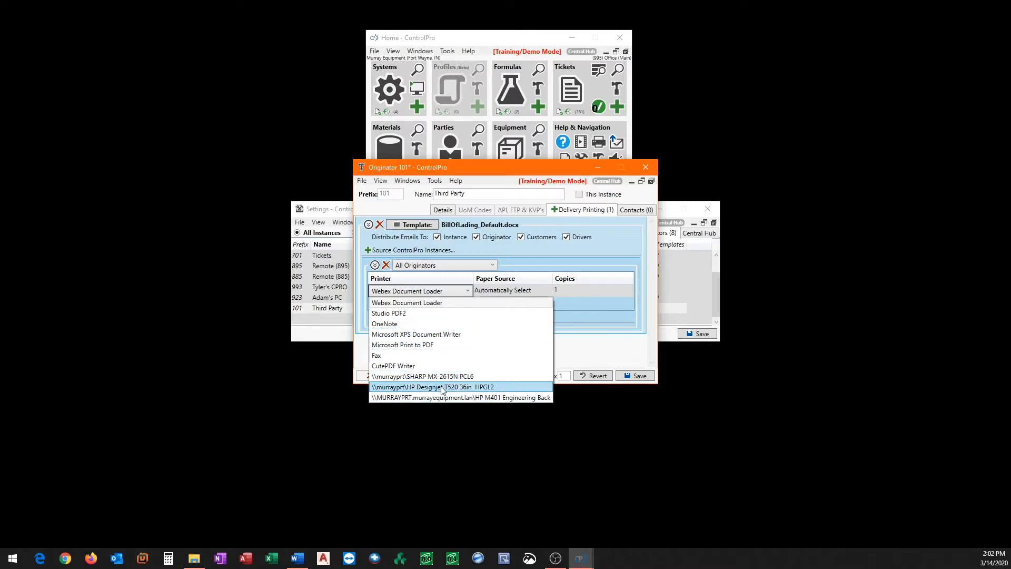
left_click(518, 398)
left_click(647, 293)
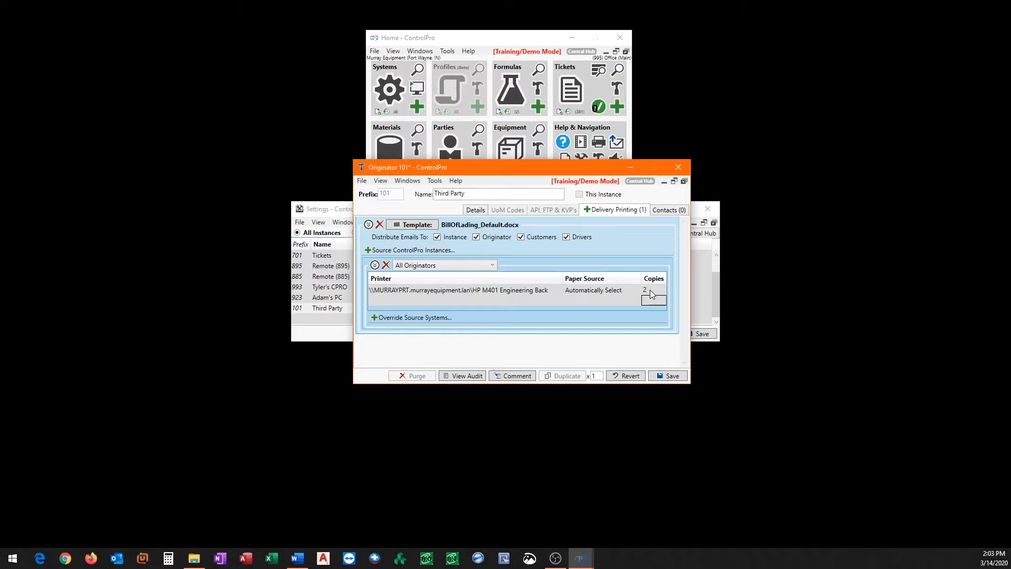
left_click(667, 375)
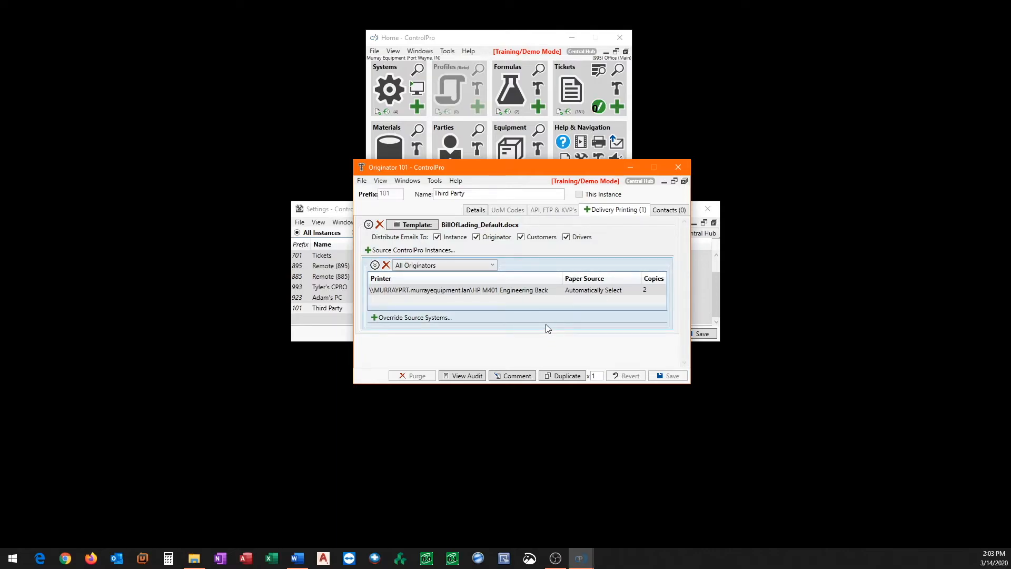
- Add a second delivery printing template to the originator using BillOfLading_DM.docx
left_click(588, 212)
left_click(425, 357)
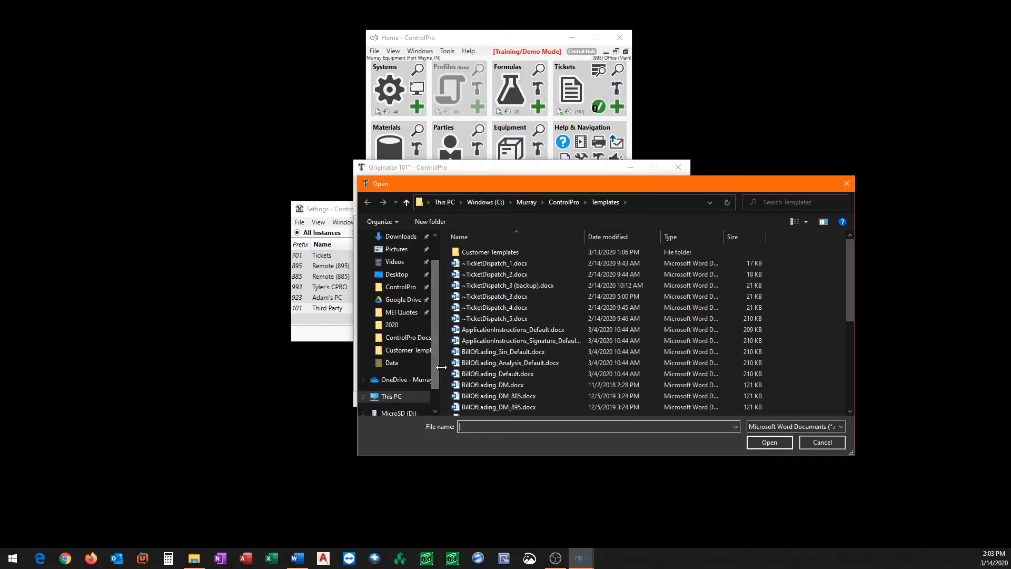
double_click(488, 384)
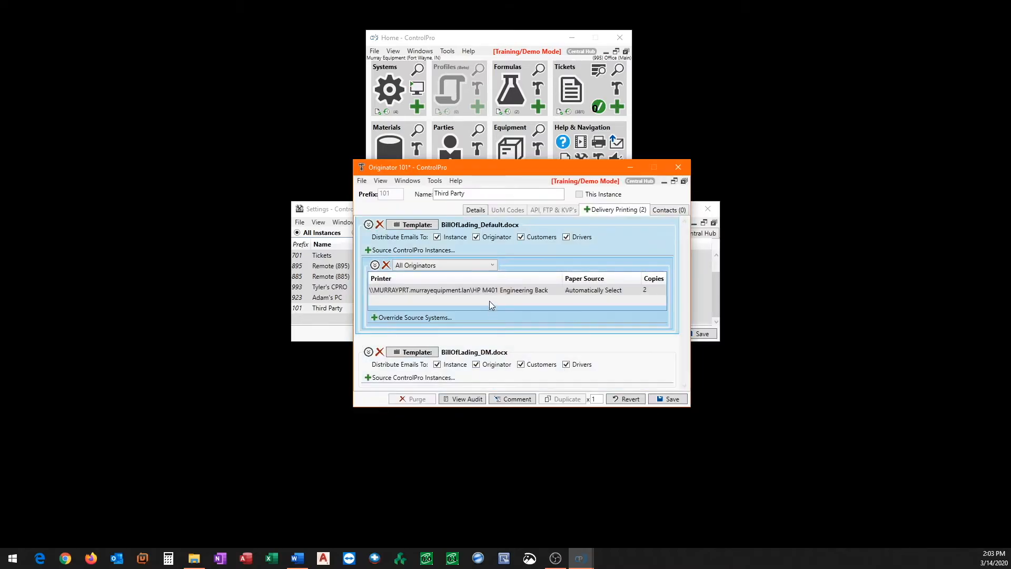
- Collapse the default template, give BillOfLading_DM.docx an All Originators source instance on the SHARP MX-2615N PCL6 printer, and save
left_click(369, 225)
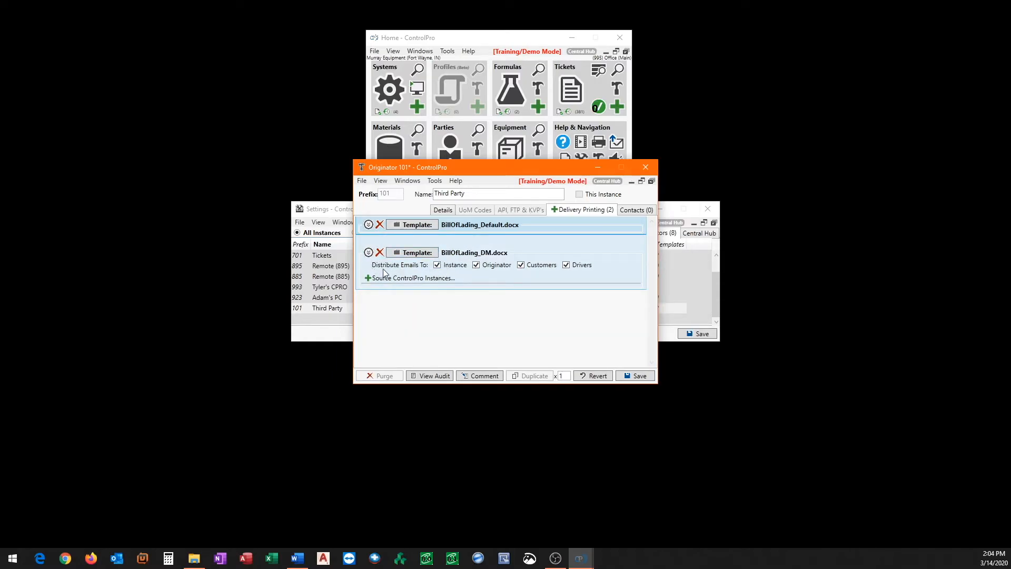
left_click(368, 278)
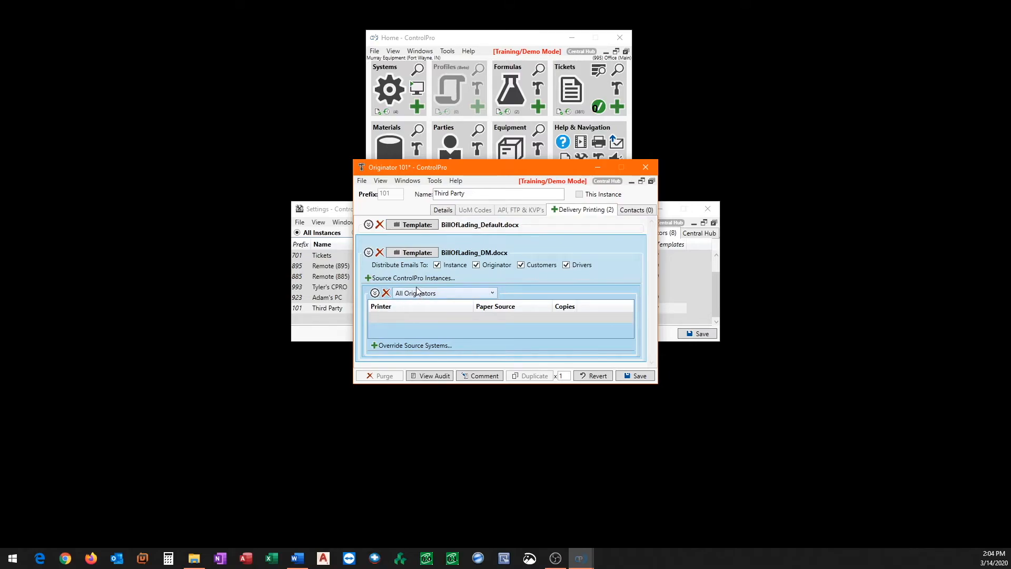
left_click(460, 317)
left_click(468, 319)
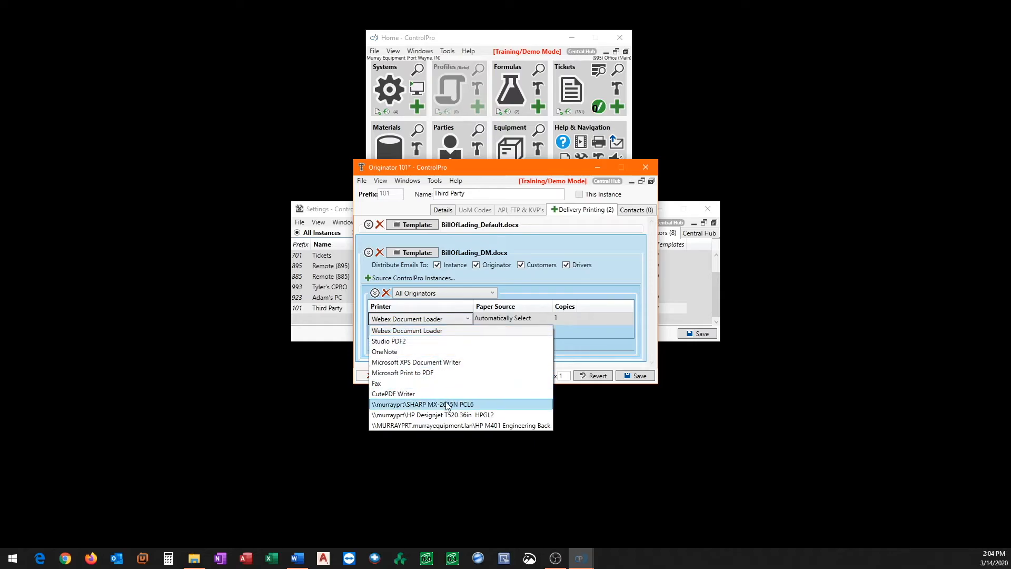
left_click(411, 405)
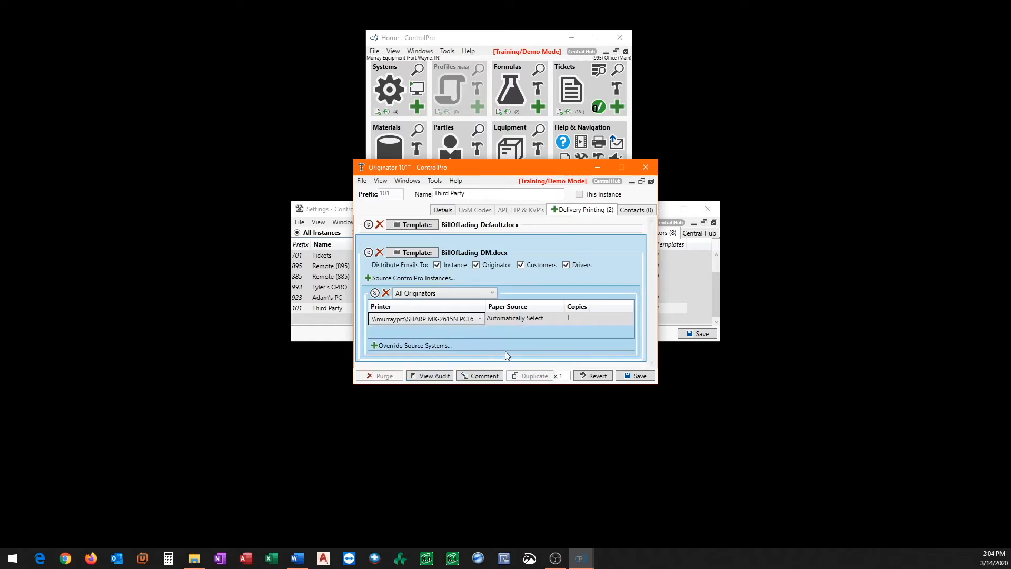
left_click(631, 377)
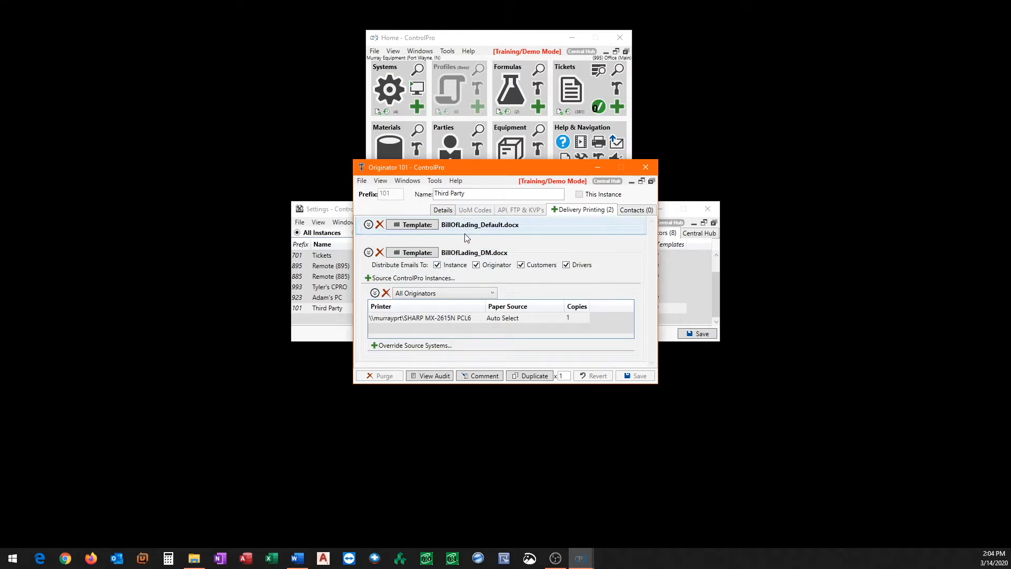
- Expand the BillOfLading_Default.docx print settings for review, and close the originator and settings windows
left_click(369, 228)
left_click_drag(414, 171, 374, 83)
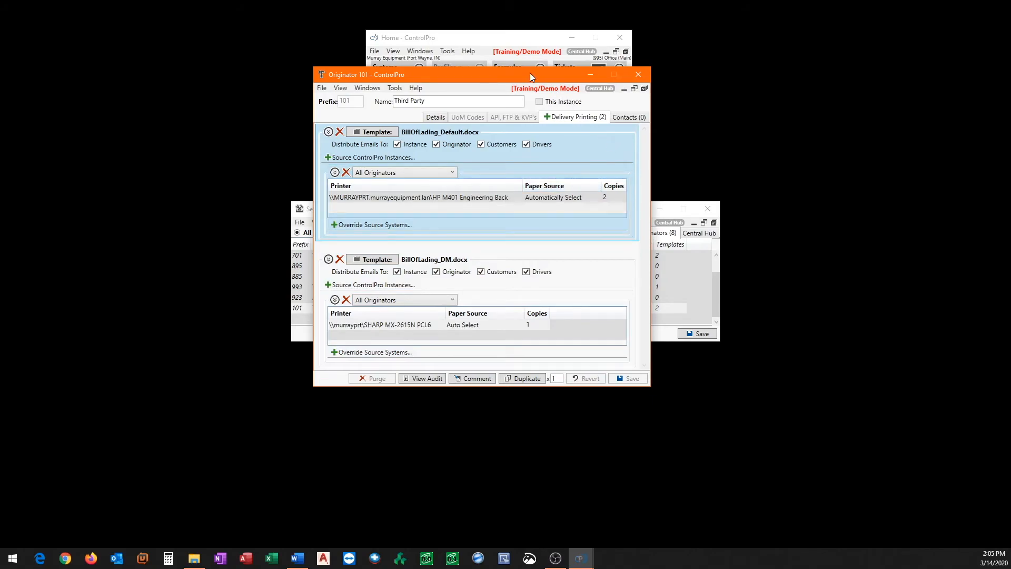
left_click_drag(521, 72, 545, 76)
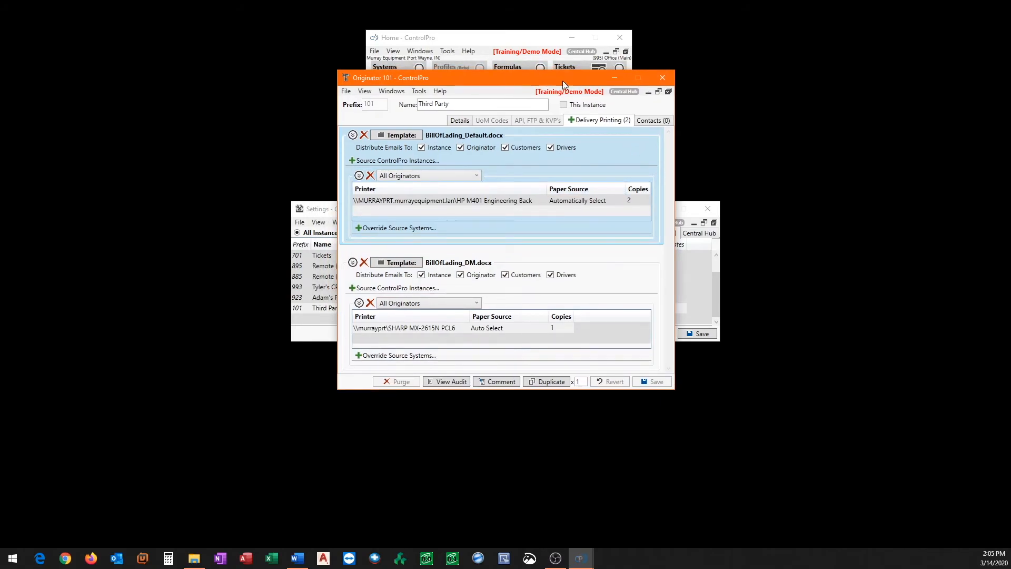
left_click(657, 79)
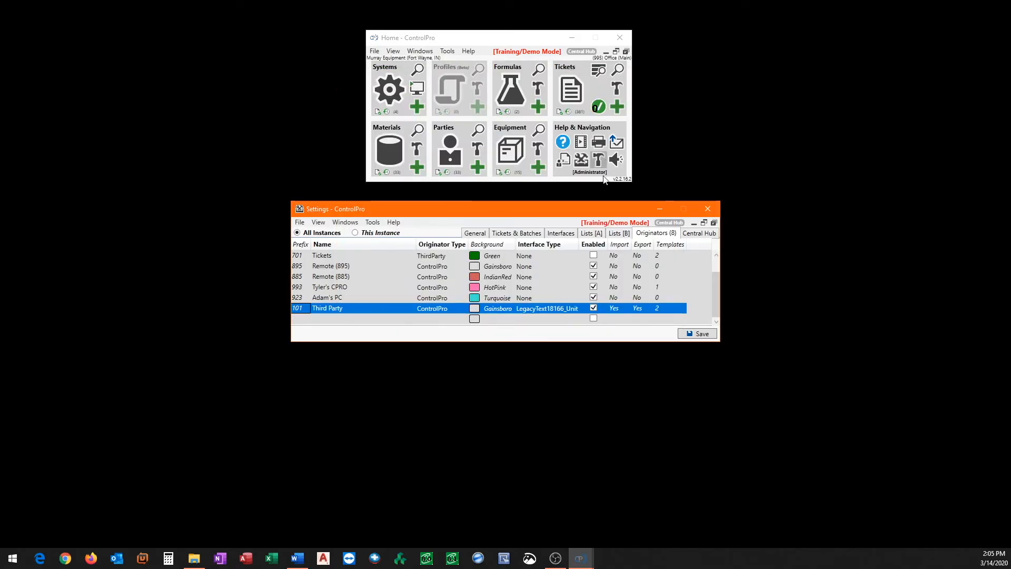
left_click(707, 209)
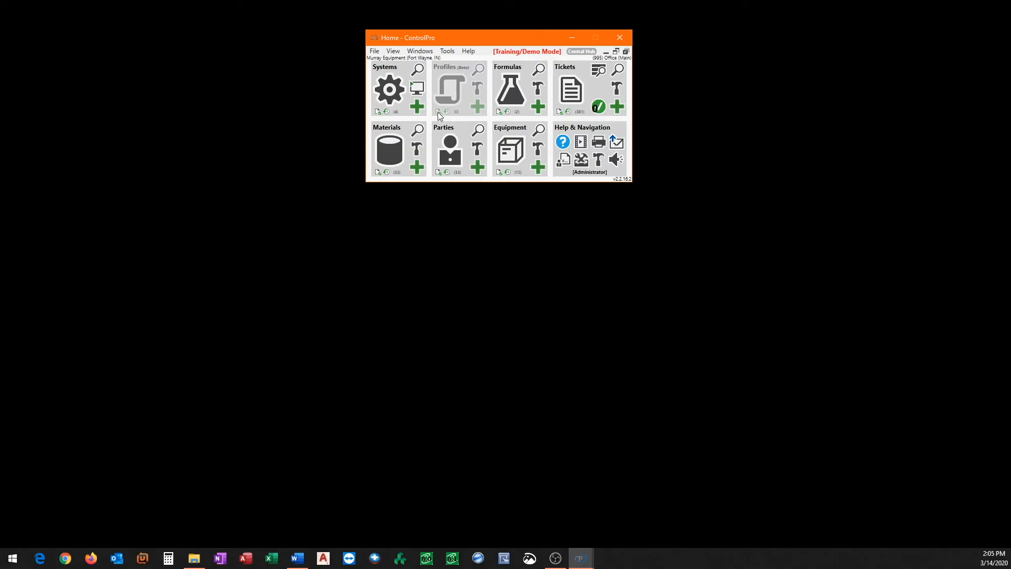
- Open the mix printing settings of Remote System 1
left_click(418, 69)
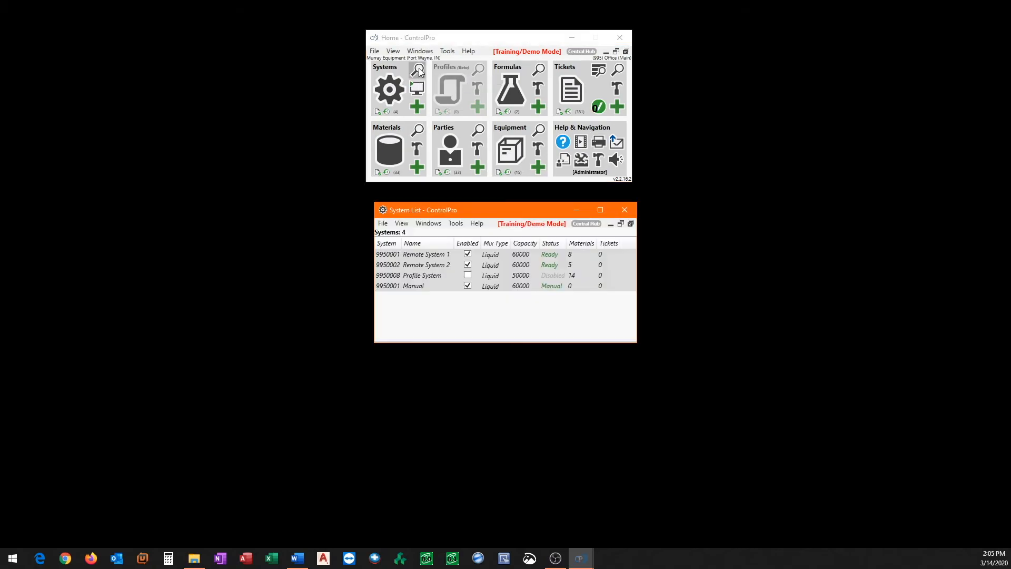
double_click(387, 255)
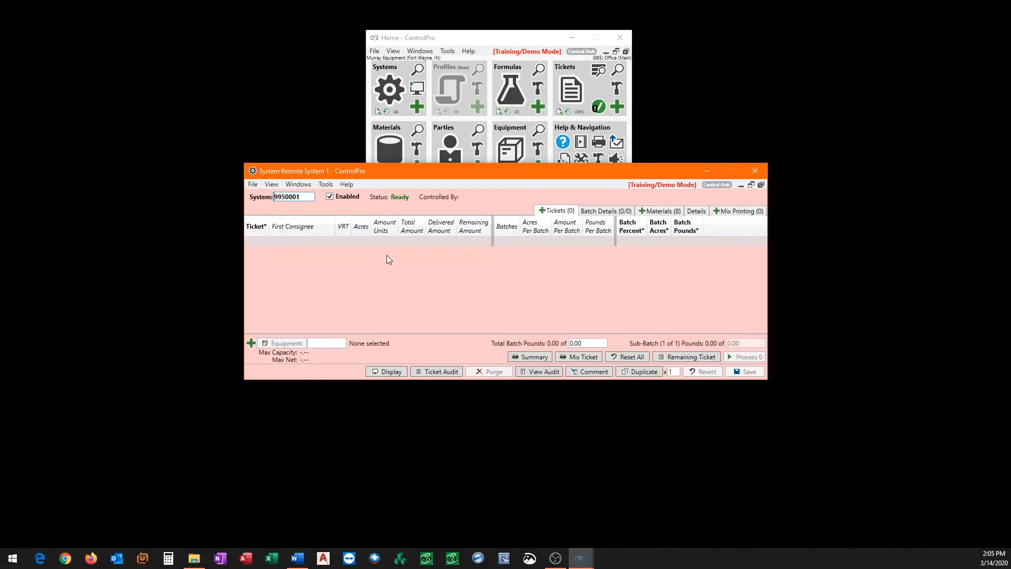
left_click(743, 212)
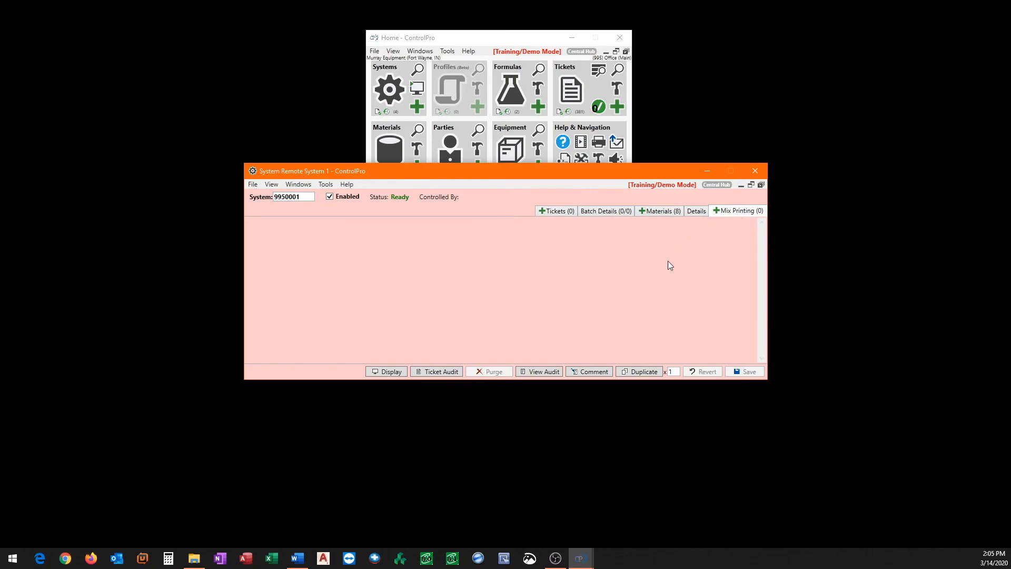
- Add a mix printing template to Remote System 1 using SystemMixTicket_Default.docx
left_click(716, 212)
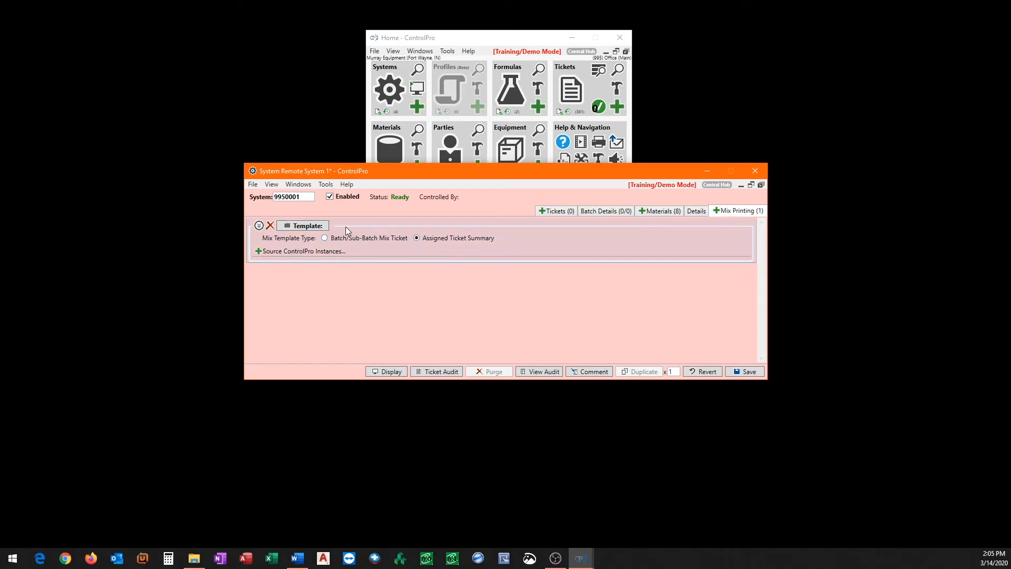
left_click(313, 226)
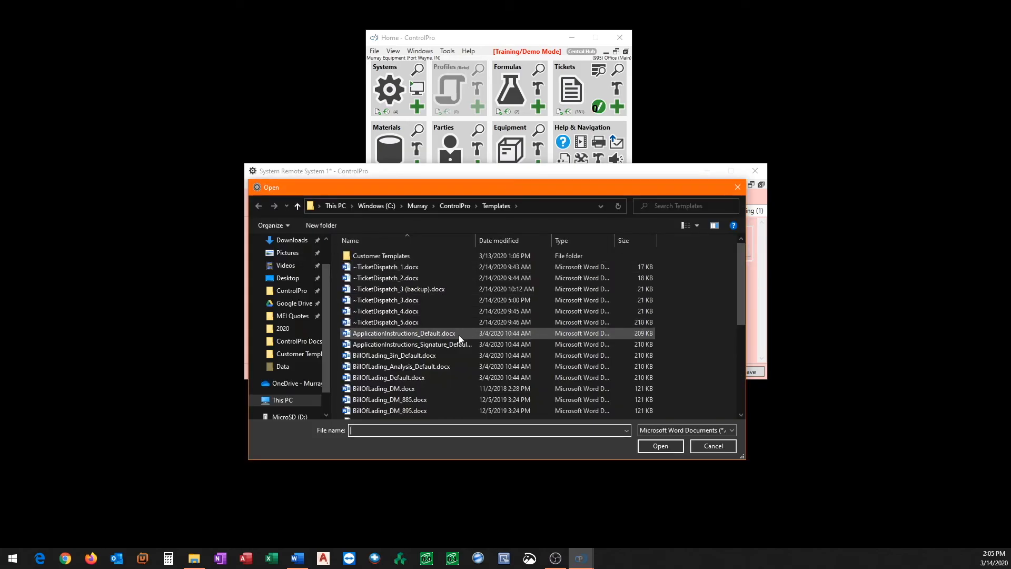
scroll(443, 340, "down", 4)
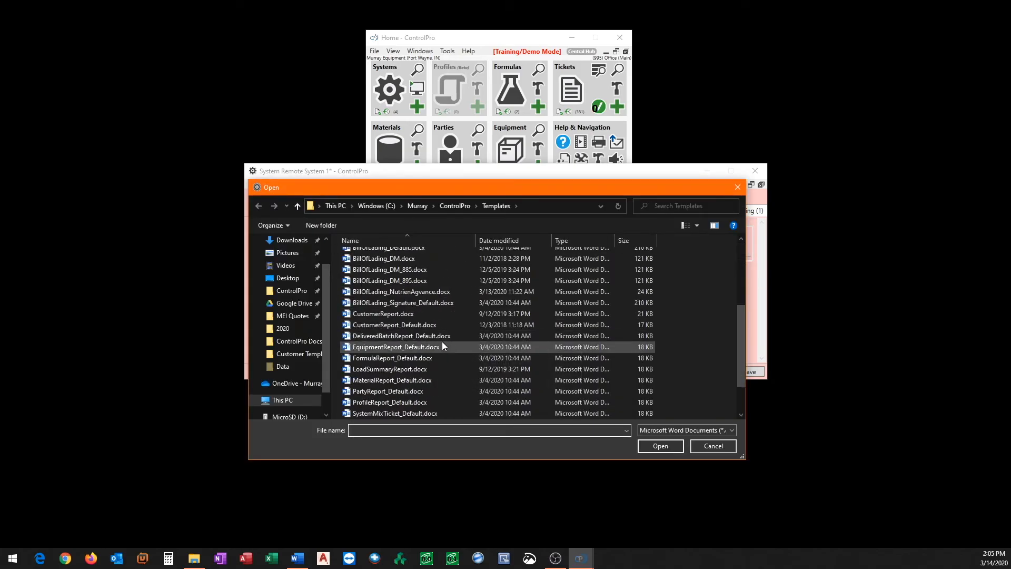
scroll(443, 346, "down", 2)
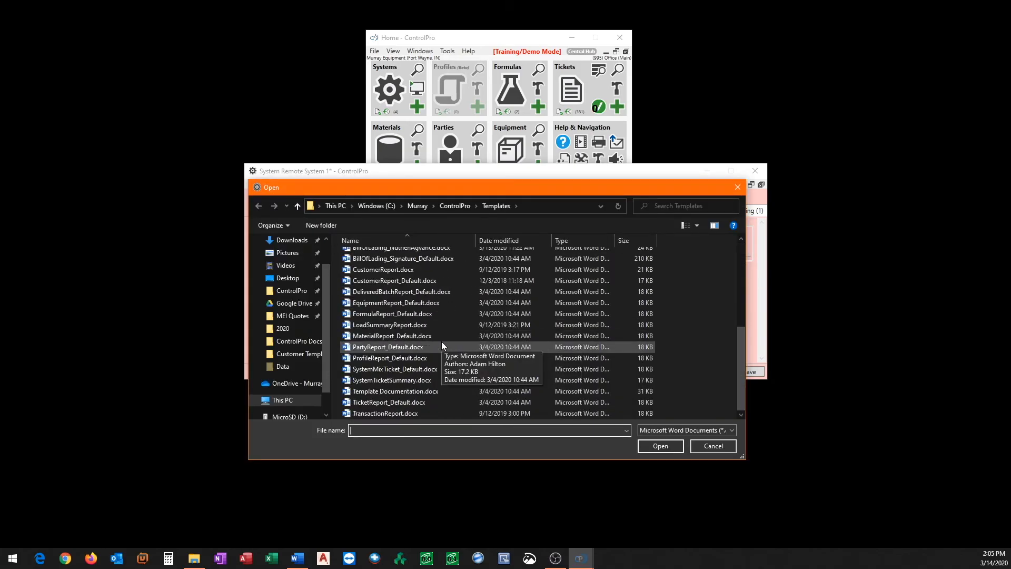
left_click(378, 369)
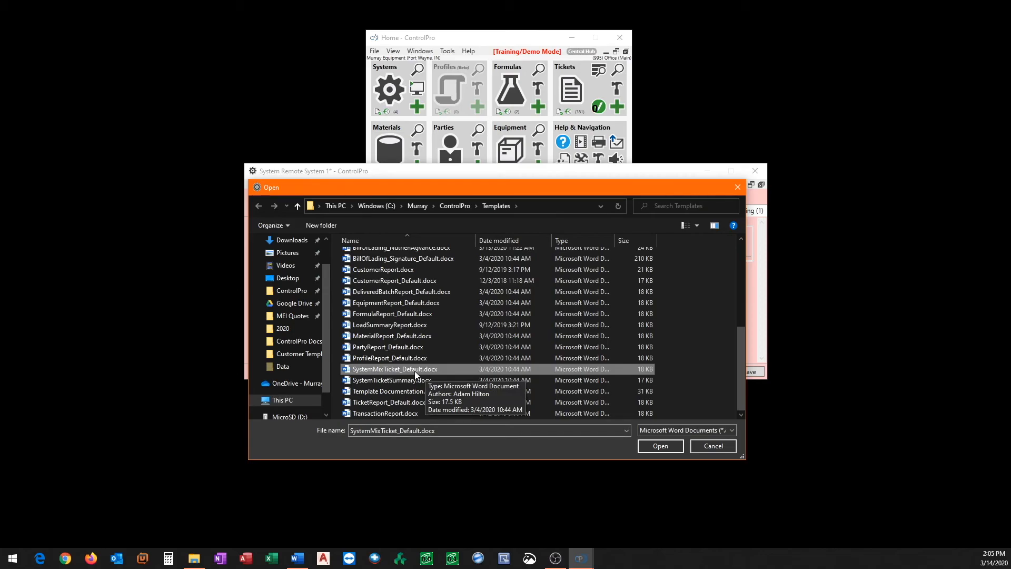
left_click(663, 446)
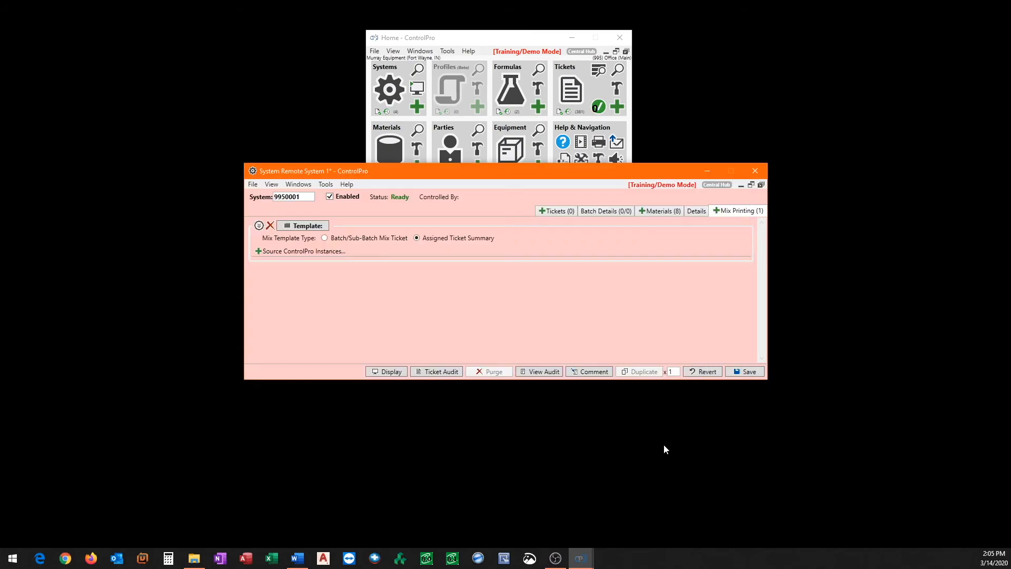
- Add a source instance for All Originators to the mix template, printing on the HP M401 Engineering Back printer
left_click(258, 250)
left_click(330, 267)
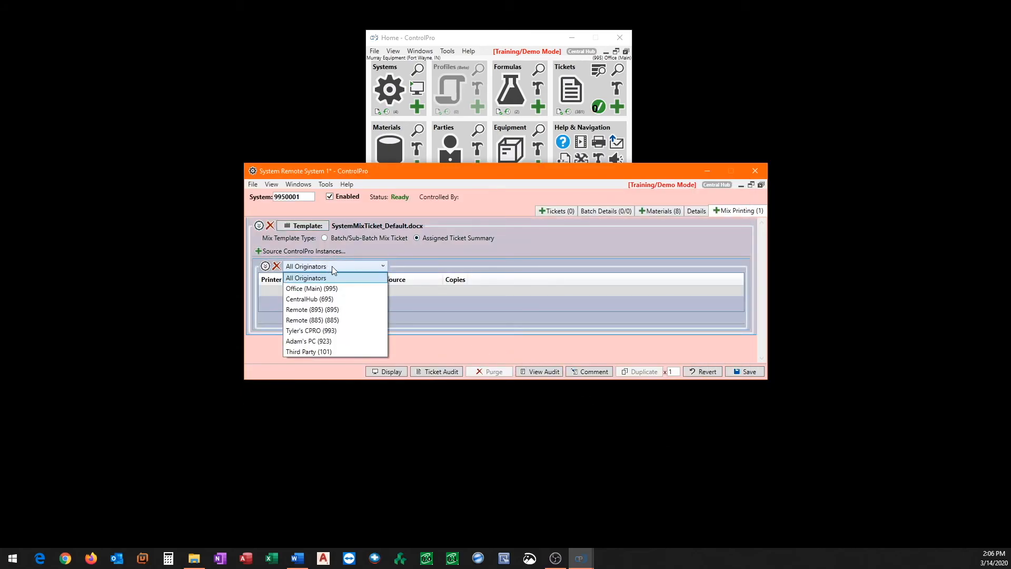
left_click(305, 278)
left_click(339, 293)
left_click(357, 291)
left_click(358, 291)
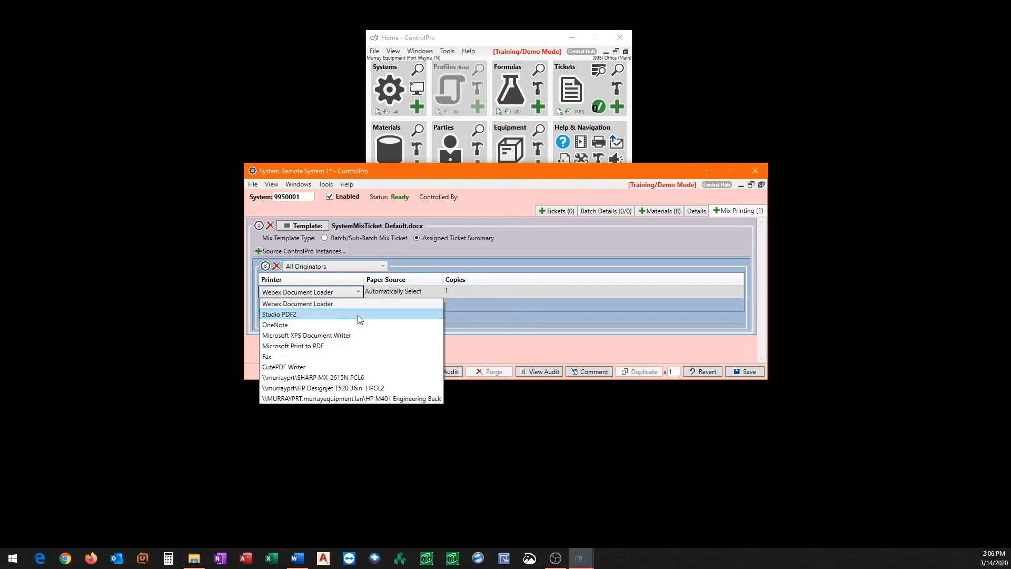
left_click(370, 398)
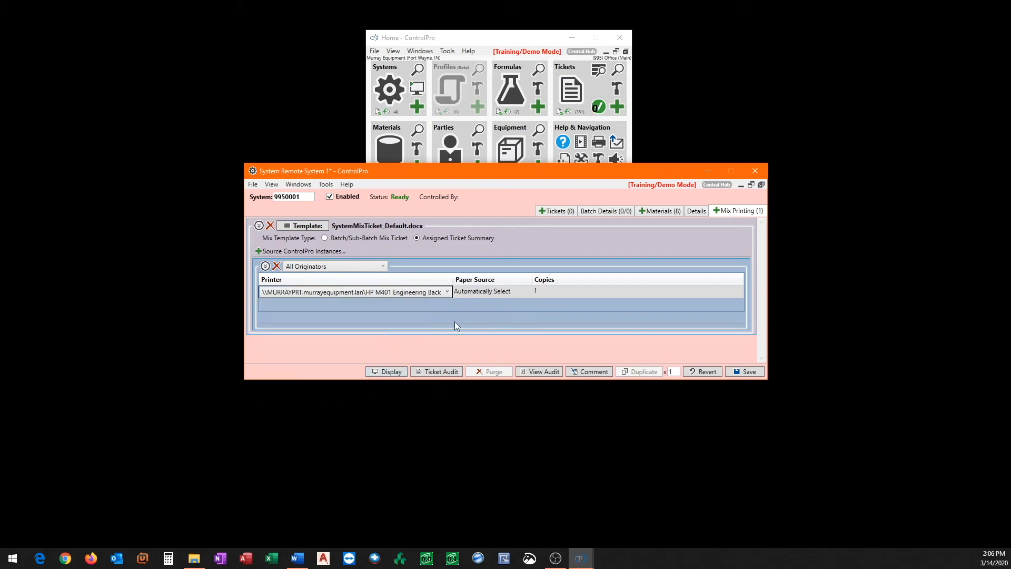
left_click(533, 242)
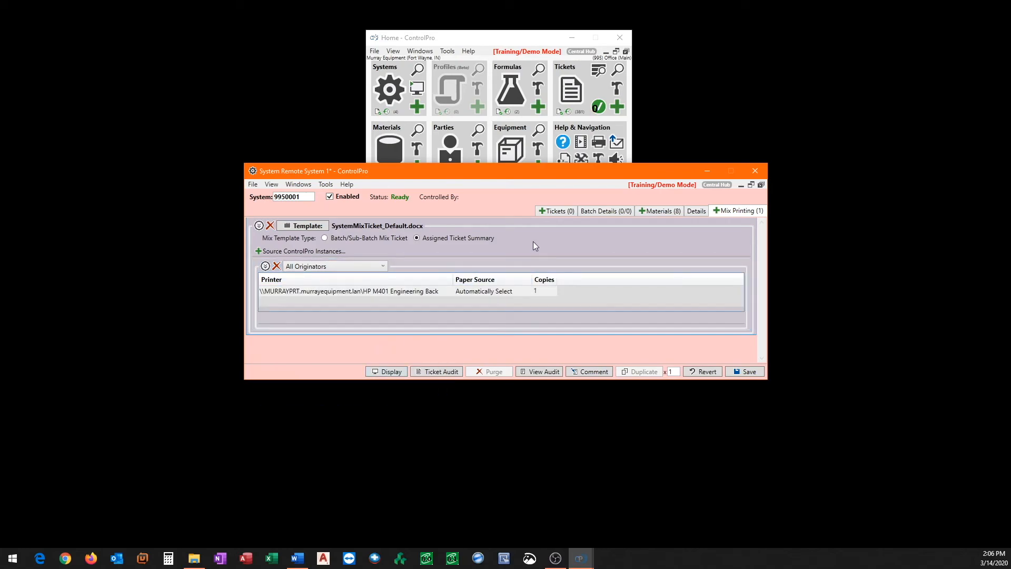